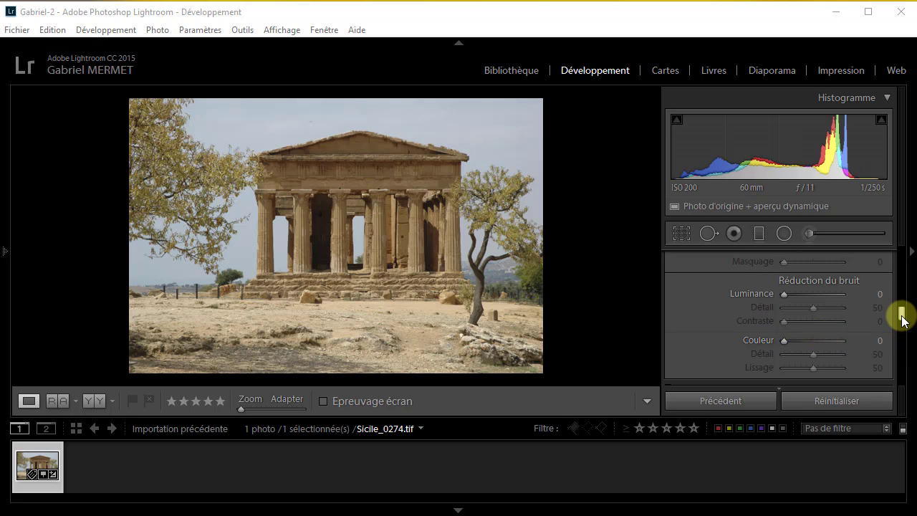
Try a sharpening Gain of 26 in the Netteté settings and return it to 0.
drag(900, 313, 900, 305)
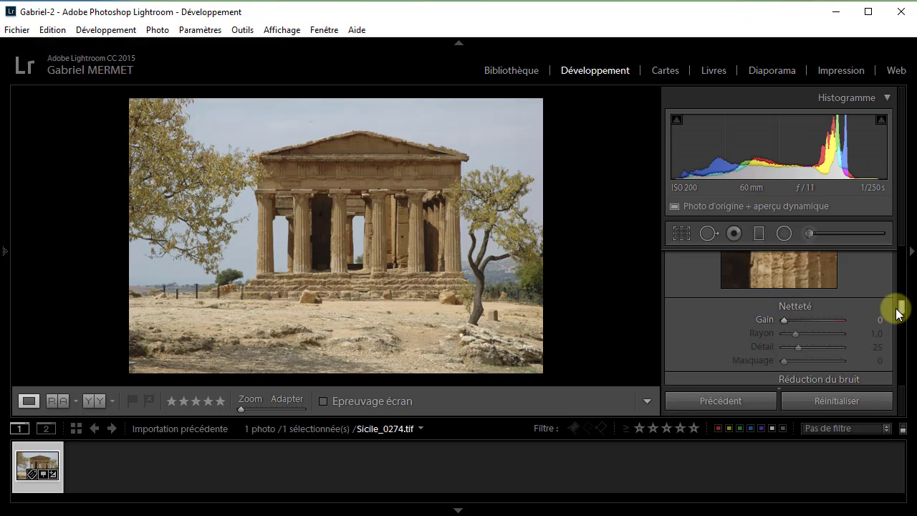
drag(896, 308, 900, 308)
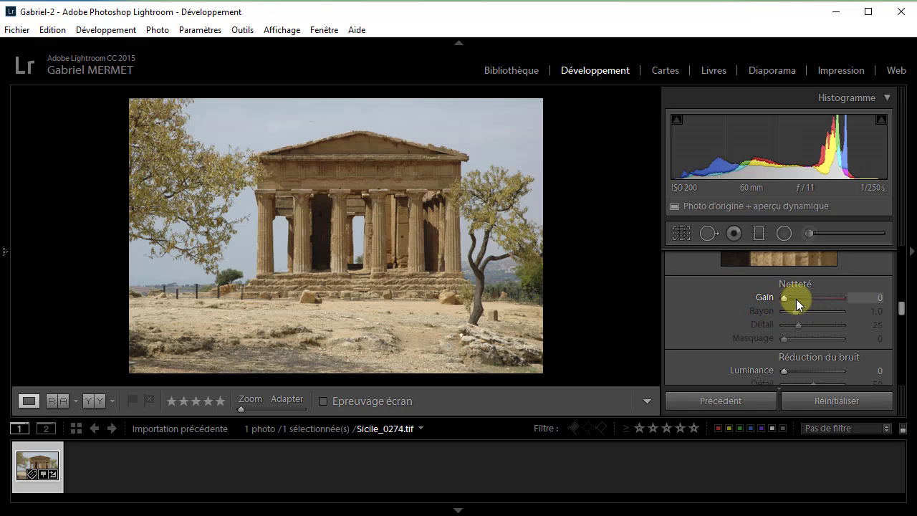
drag(779, 295, 791, 297)
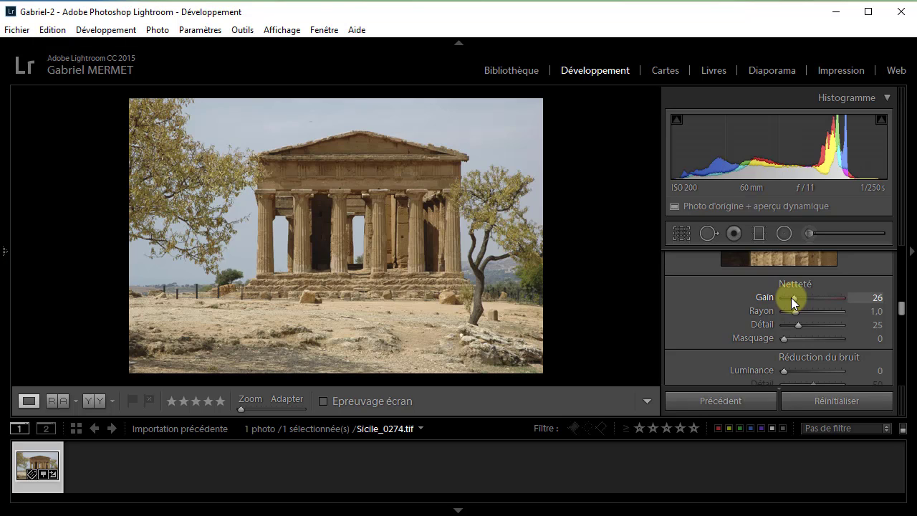
drag(790, 297, 778, 297)
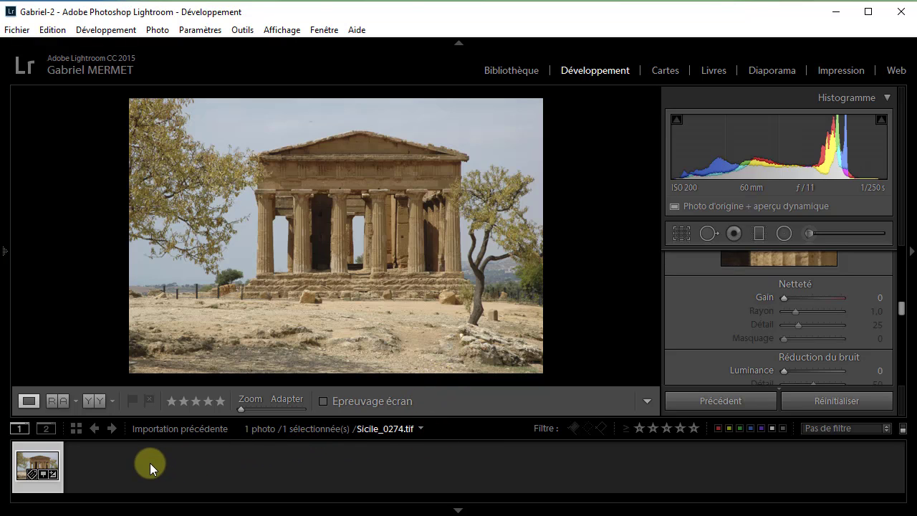
Send a TIFF copy of the photo with Lightroom corrections to Sharpener Pro 3 RAW Presharpener, using the ProPhoto RVB colour space.
right_click(27, 462)
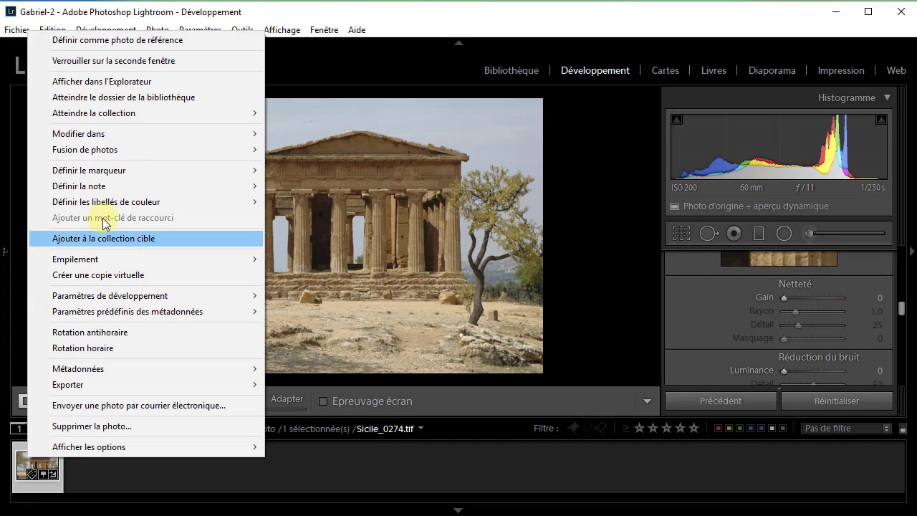
mouse_move(114, 133)
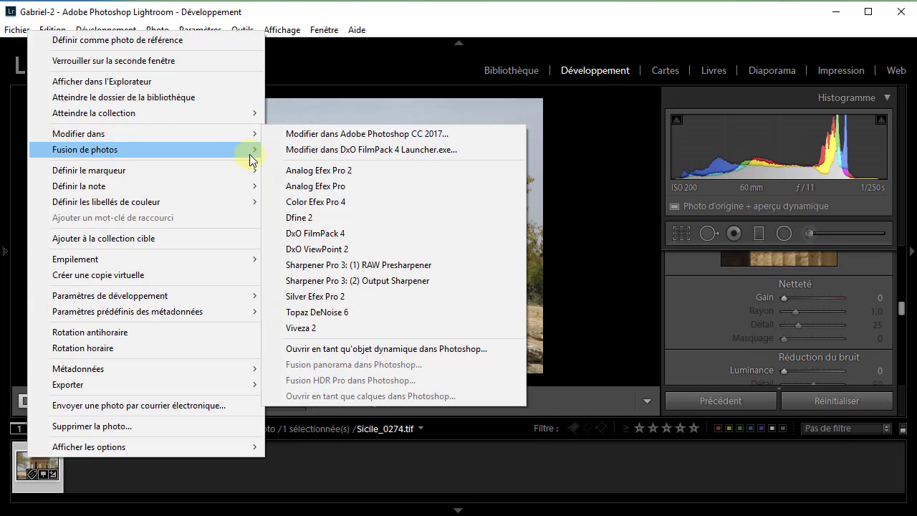
click(386, 265)
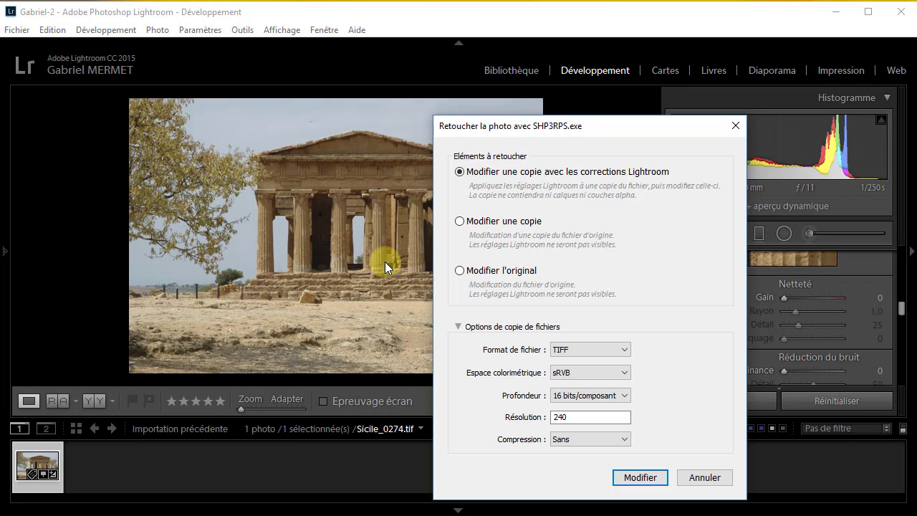
click(623, 373)
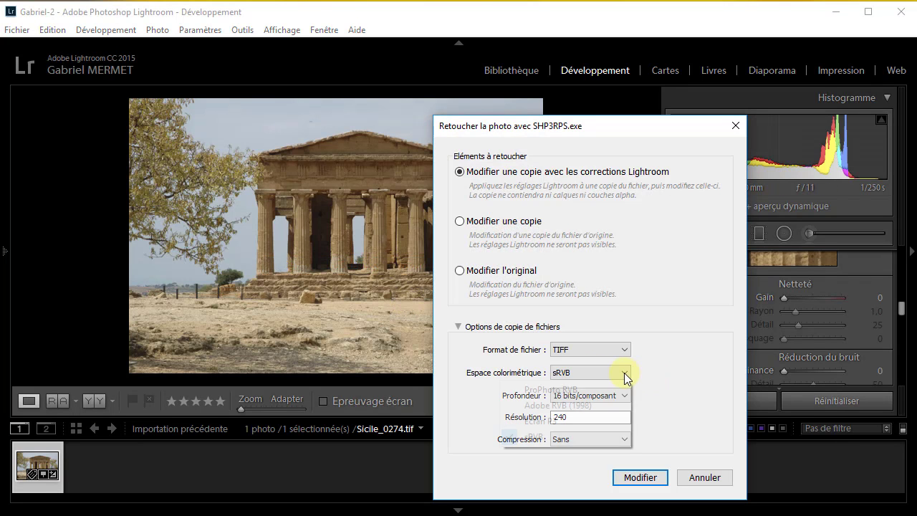
click(587, 388)
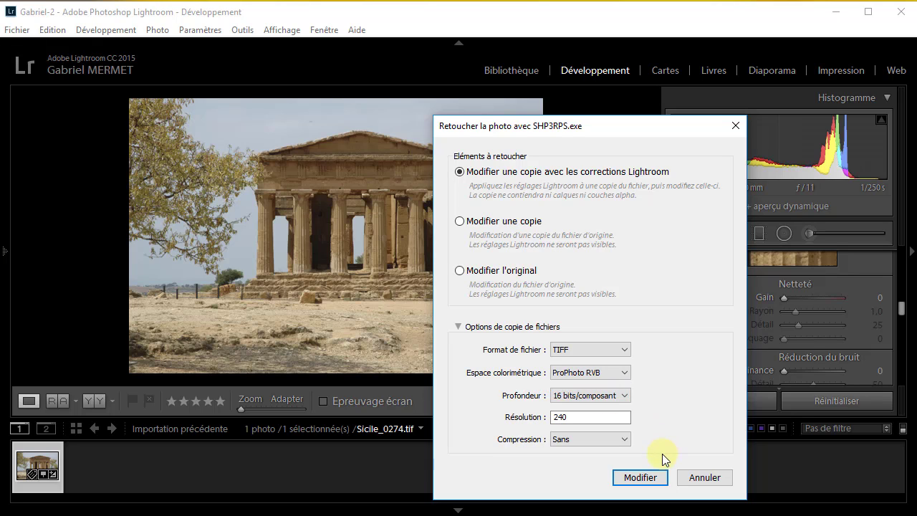
click(639, 477)
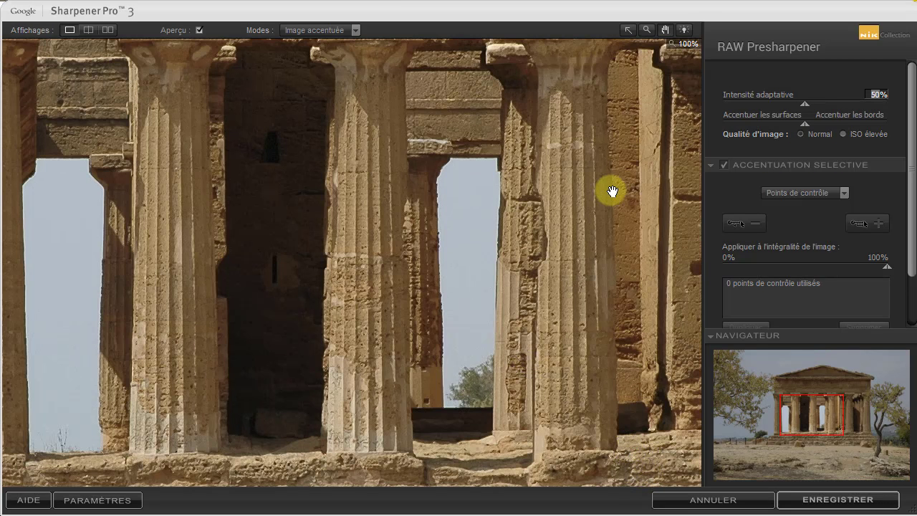
View the whole photo, check the available selective sharpening methods and collapse the Accentuation sélective section.
click(560, 217)
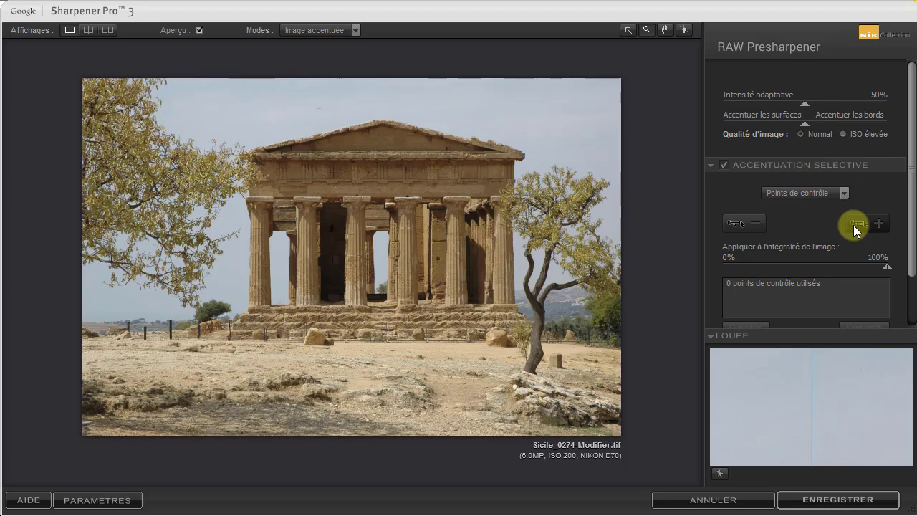
click(845, 194)
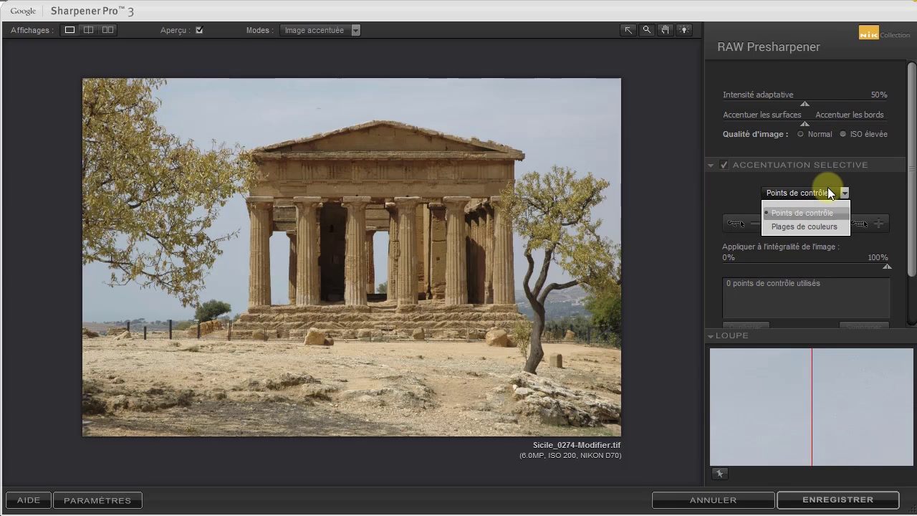
click(709, 167)
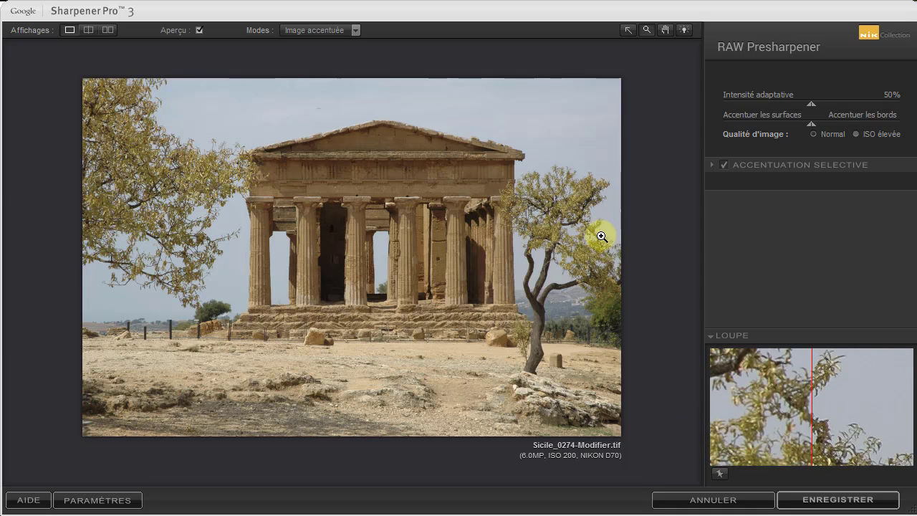
Inspect the temple roof and tree at 100% while lowering Intensité adaptative to 0% and raising it to 100%.
click(535, 144)
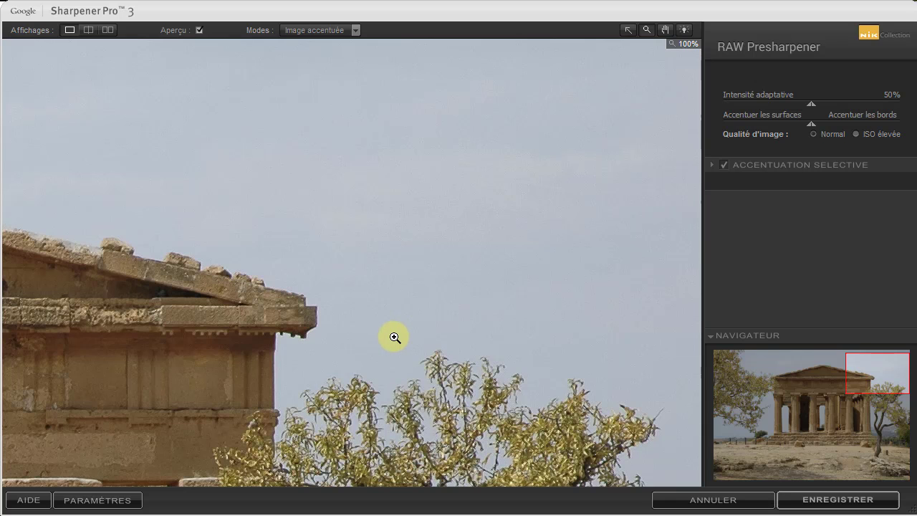
drag(414, 301, 582, 205)
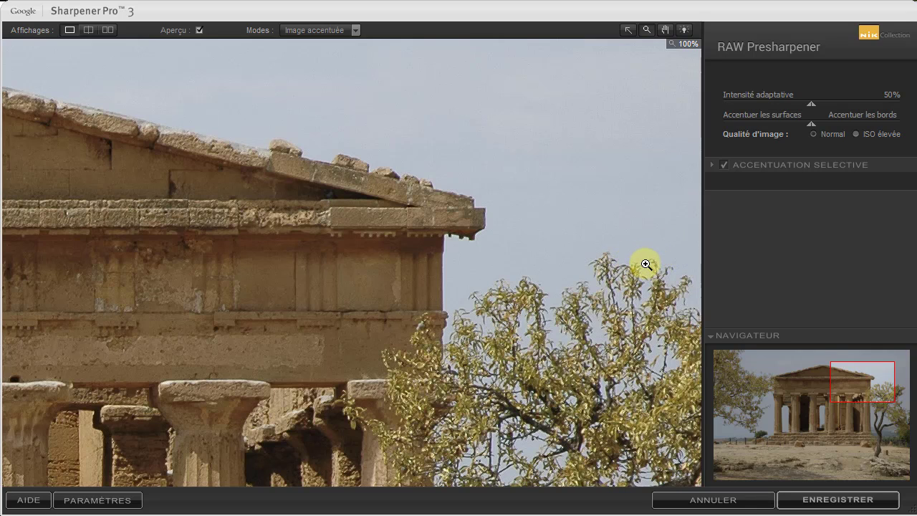
click(629, 32)
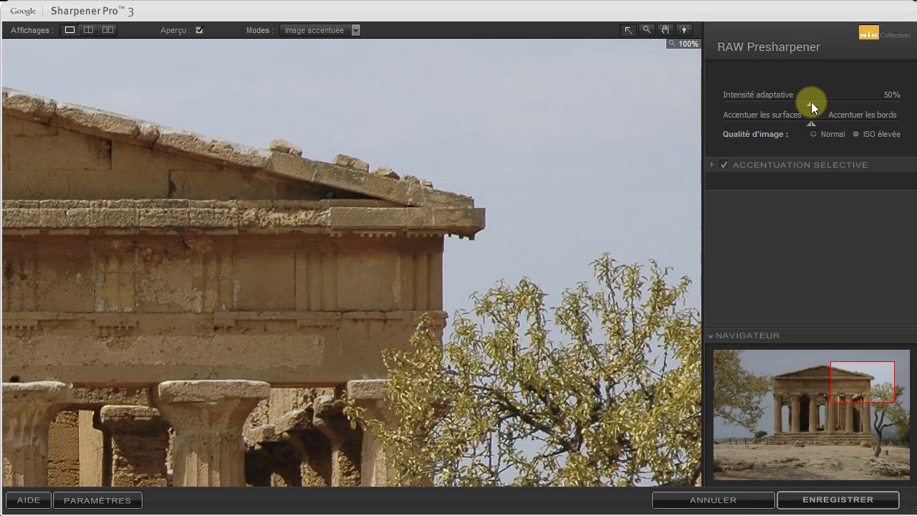
drag(810, 102, 732, 101)
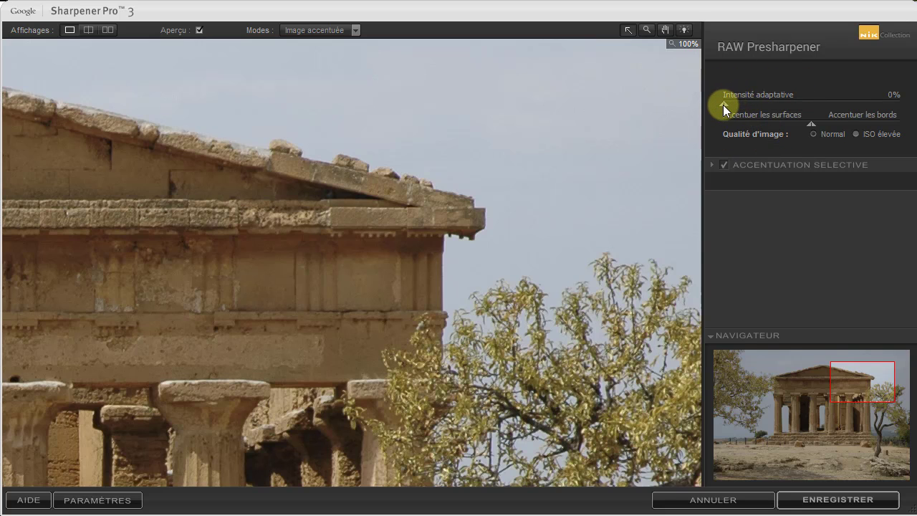
drag(724, 105, 900, 111)
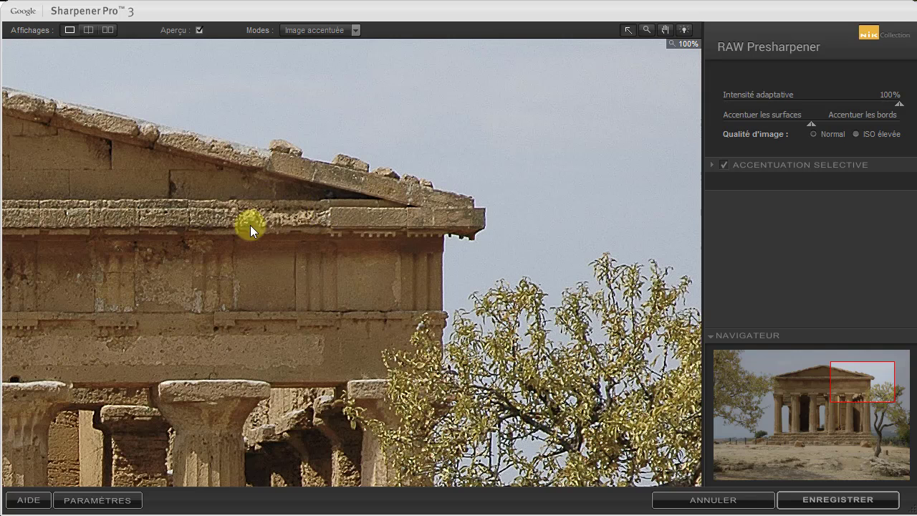
Compare the temple roof and tree with and without the sharpening preview and examine the stone detail.
click(198, 31)
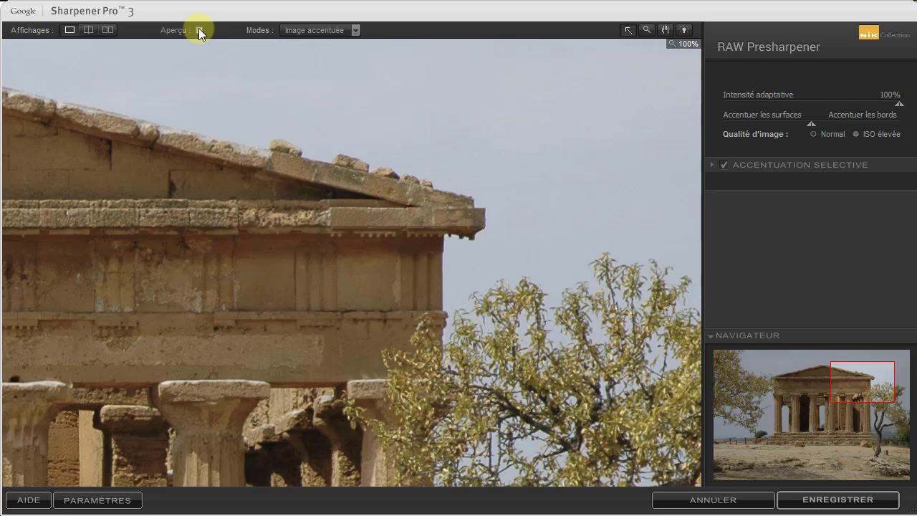
click(199, 30)
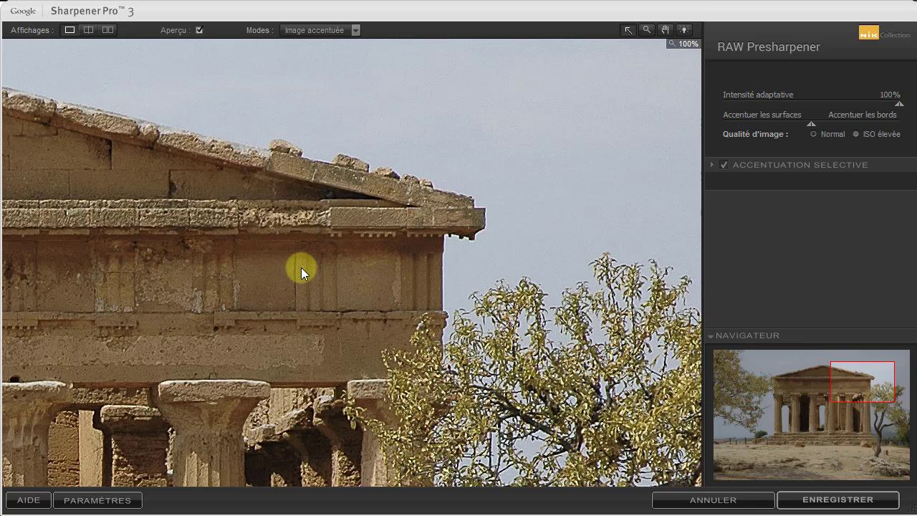
drag(332, 272, 378, 228)
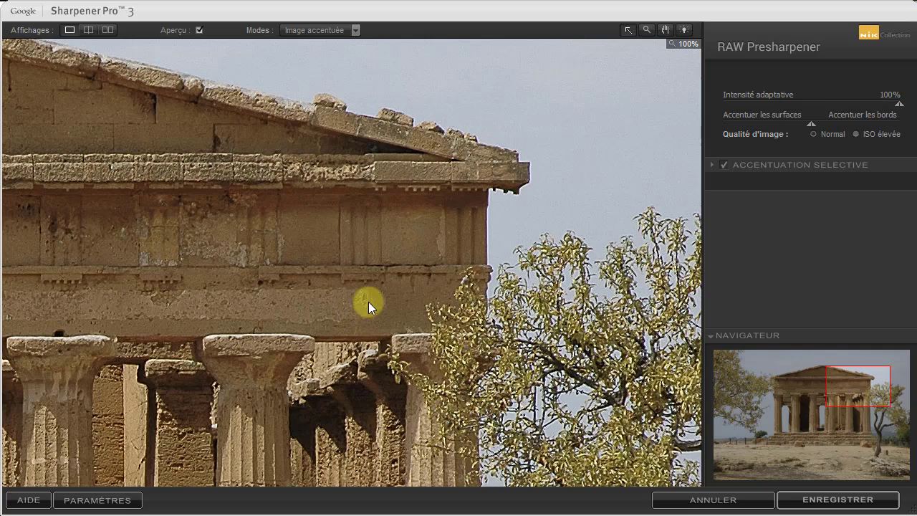
drag(469, 168, 437, 176)
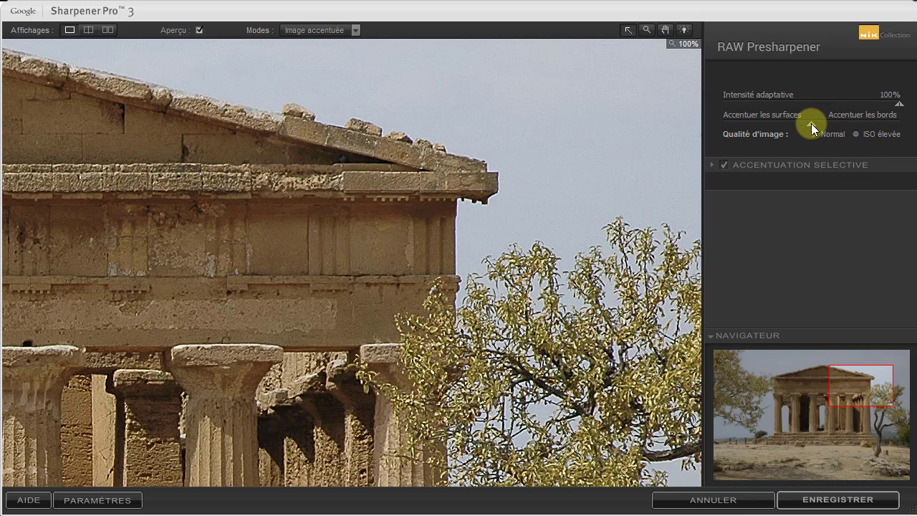
Test the sharpening balance fully toward Accentuer les surfaces, and set it fully toward Accentuer les bords.
drag(786, 123, 733, 124)
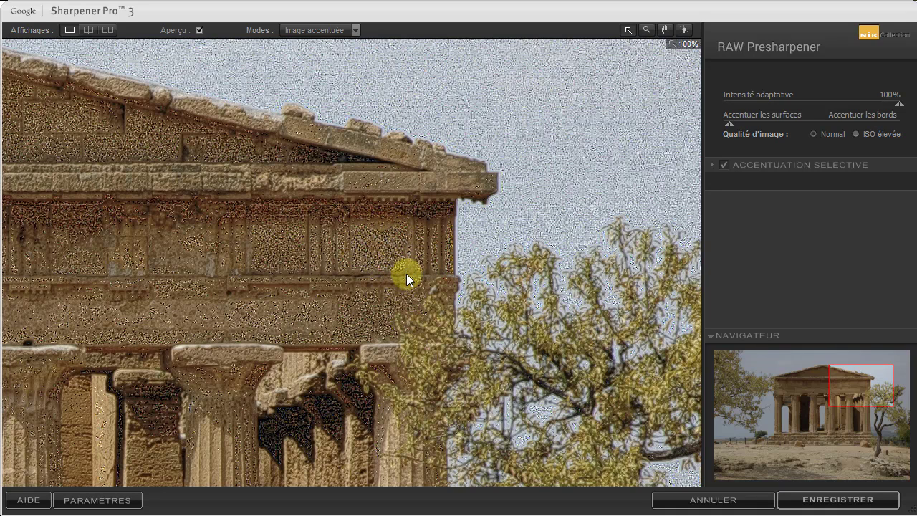
click(724, 163)
drag(743, 122, 813, 125)
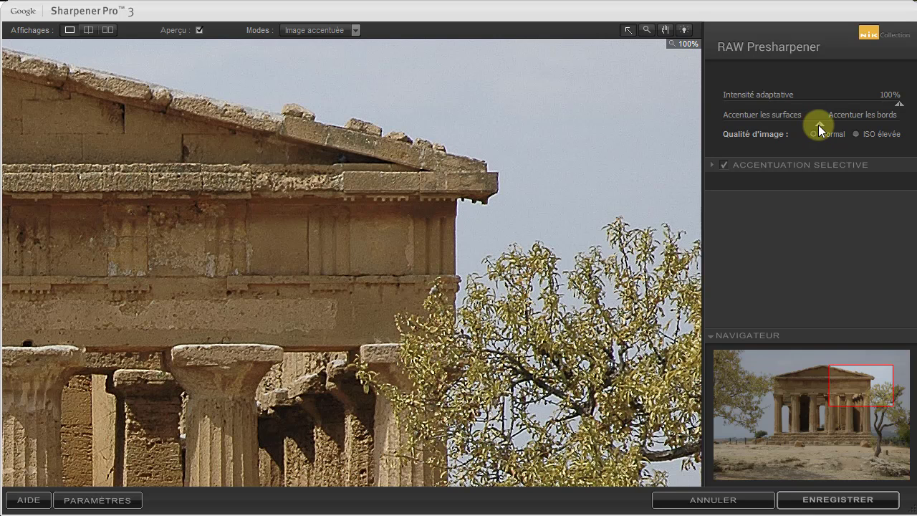
drag(823, 124, 906, 128)
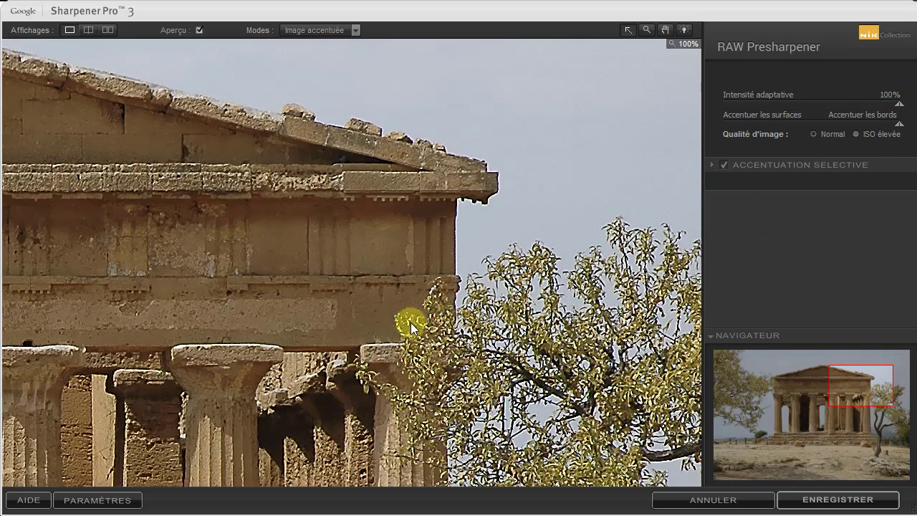
Examine the sharpened columns up close and compare the whole photo with and without the preview.
drag(410, 326, 684, 117)
drag(420, 379, 565, 168)
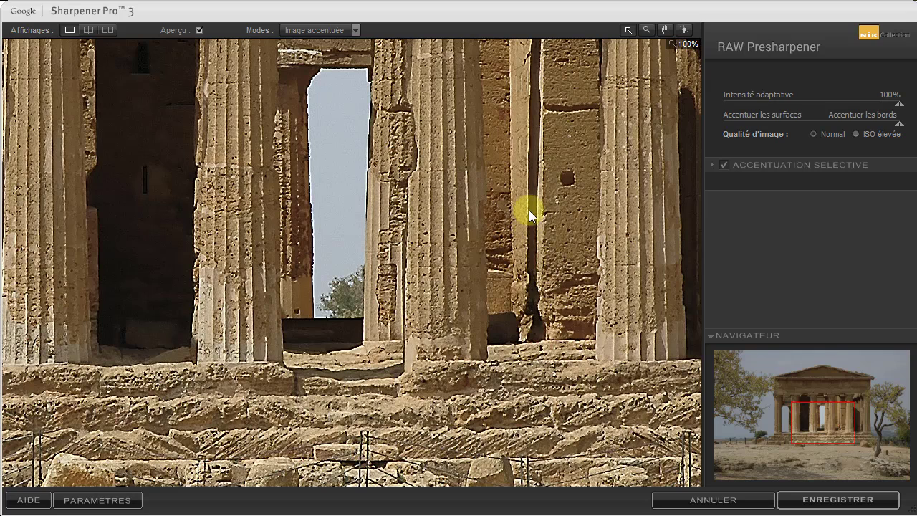
click(647, 29)
click(571, 156)
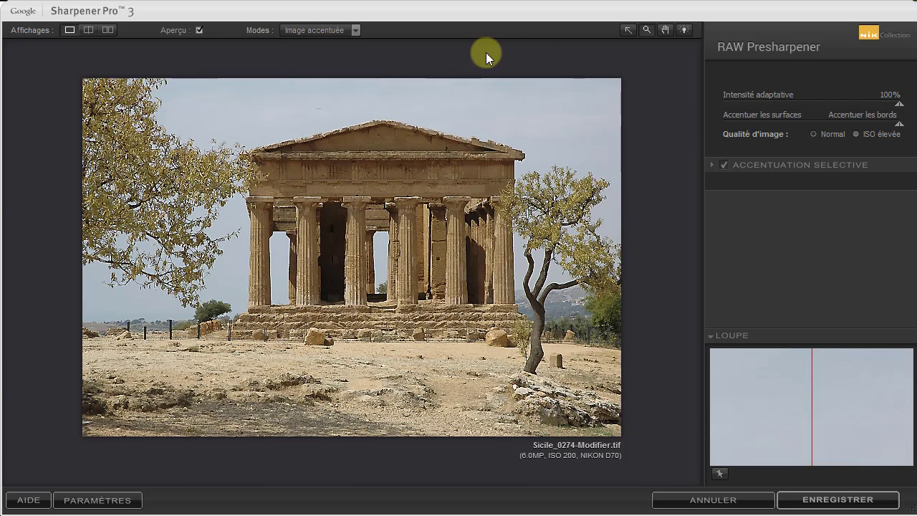
click(199, 30)
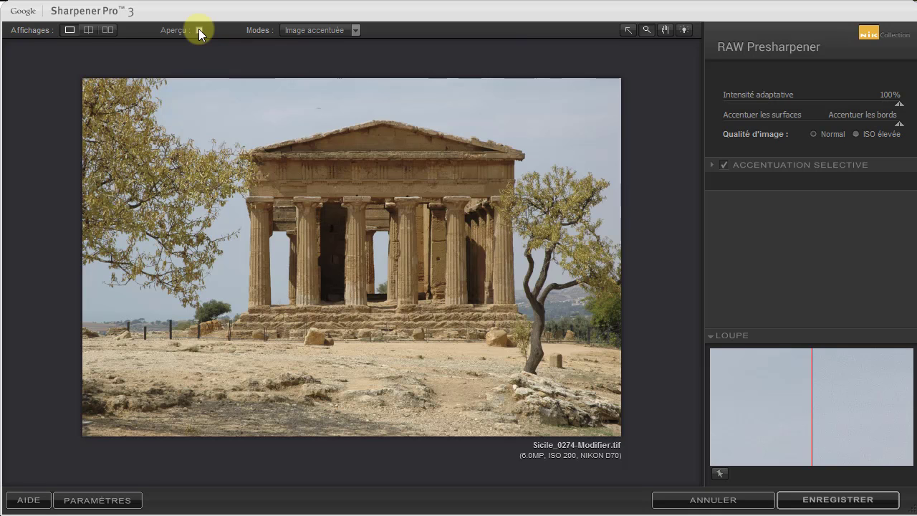
click(199, 30)
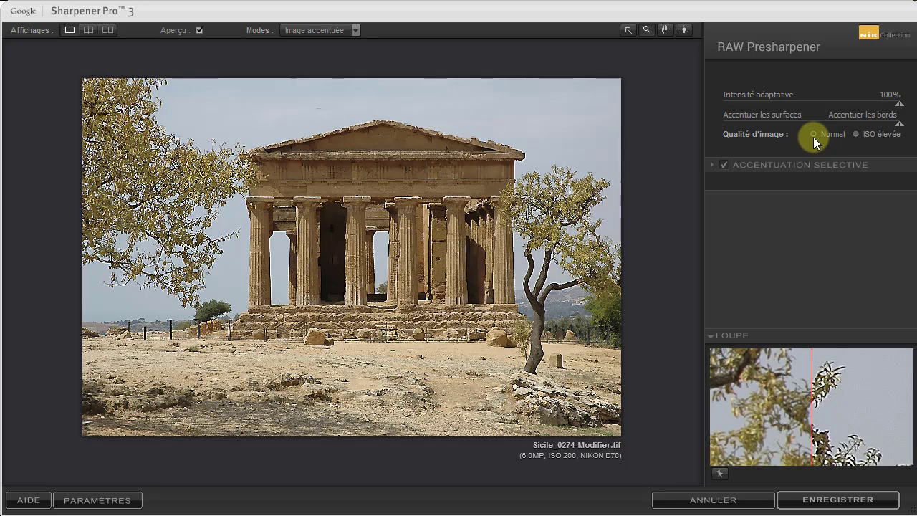
Try the ISO élevée image quality and switch back to Normal.
click(857, 134)
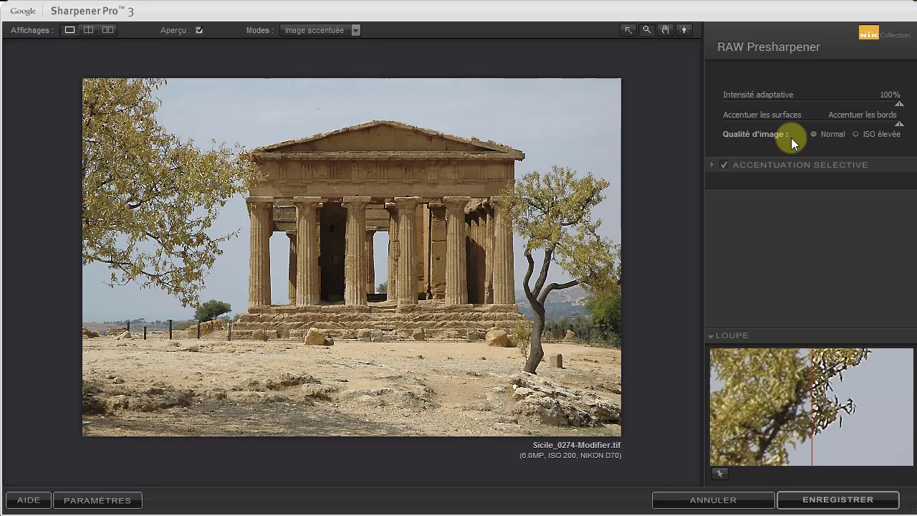
click(813, 135)
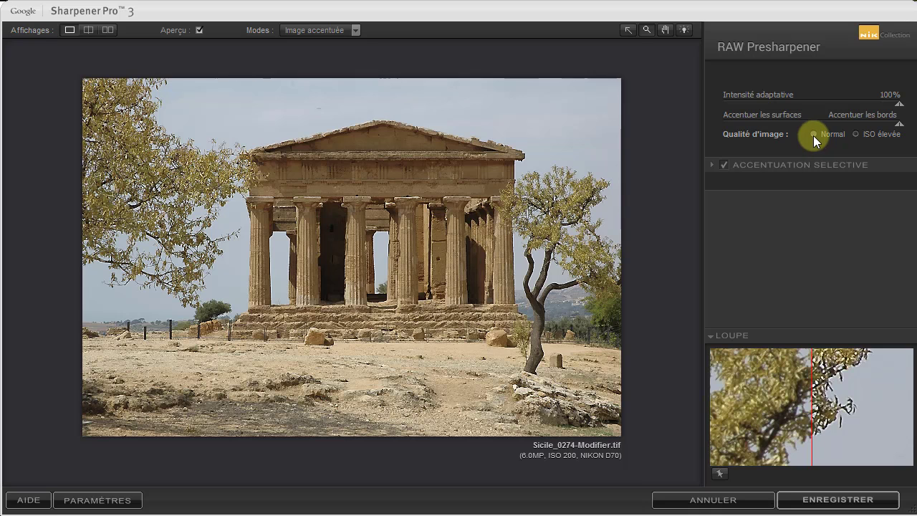